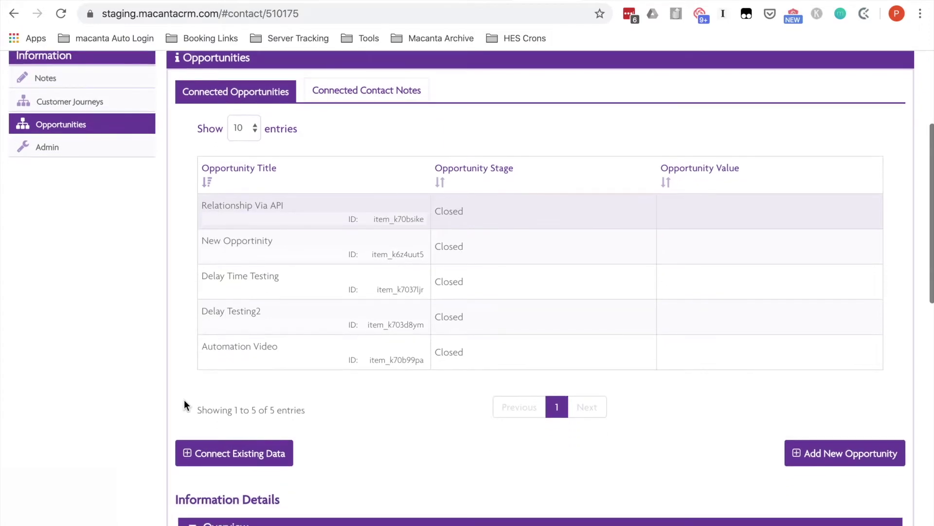
Step: Examine the contact's connected opportunities and the Automation Video record's relationship settings, collapsing the Overview section
scroll(362, 440, "down", 2)
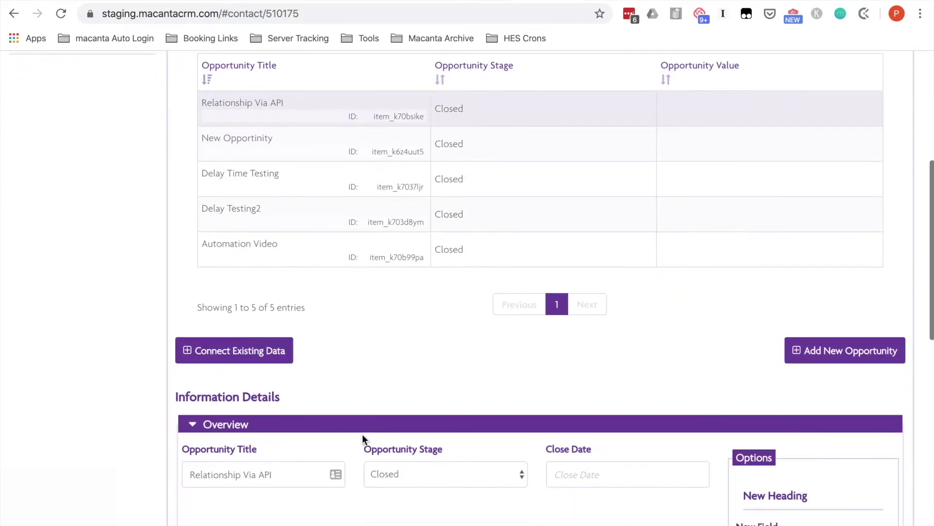
scroll(362, 439, "up", 2)
scroll(363, 435, "up", 1)
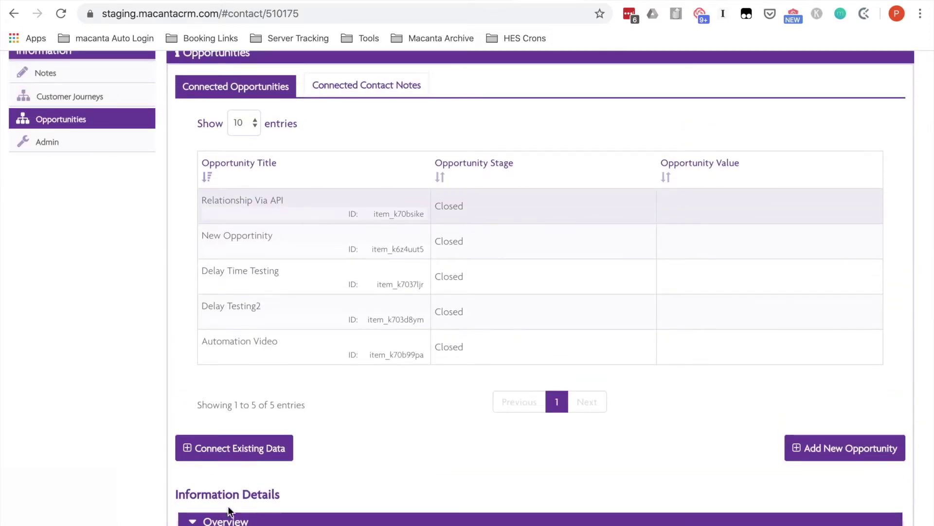
left_click(220, 522)
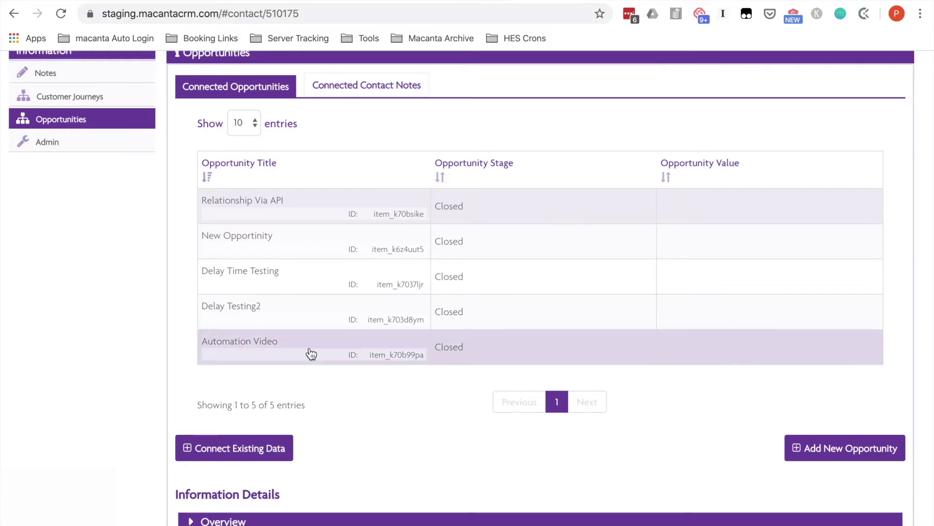
scroll(311, 353, "down", 5)
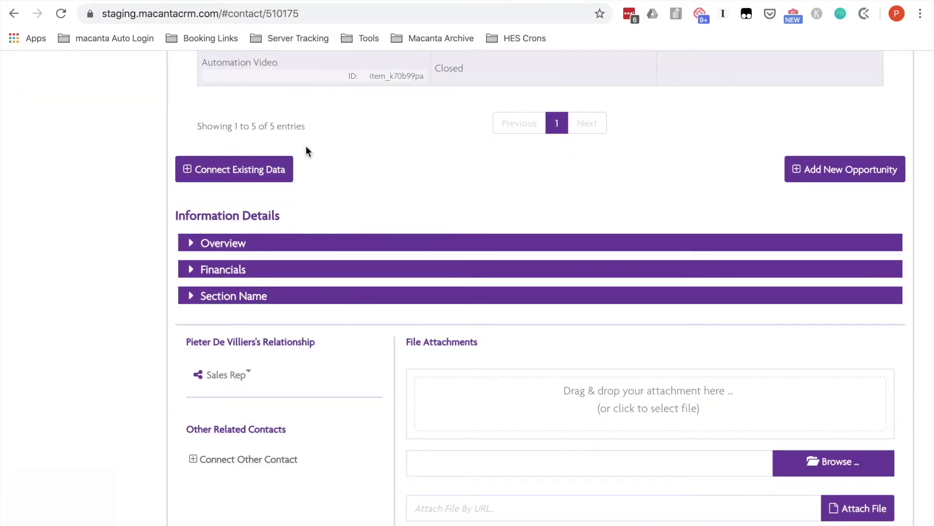
scroll(306, 146, "up", 2)
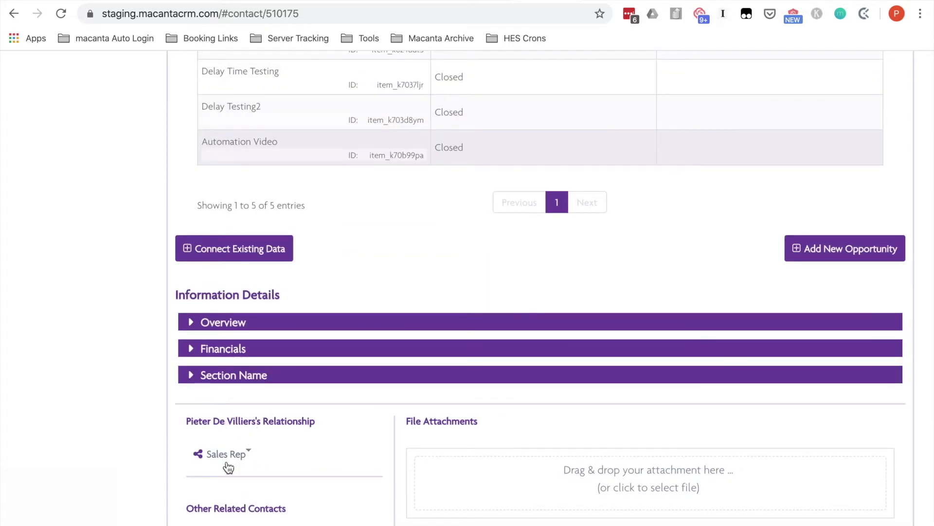
scroll(317, 470, "down", 2)
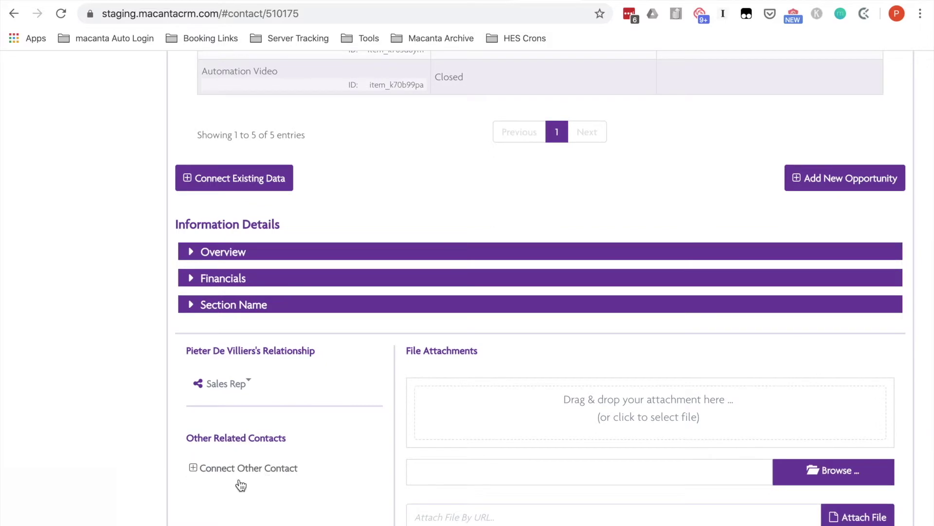
scroll(174, 337, "up", 7)
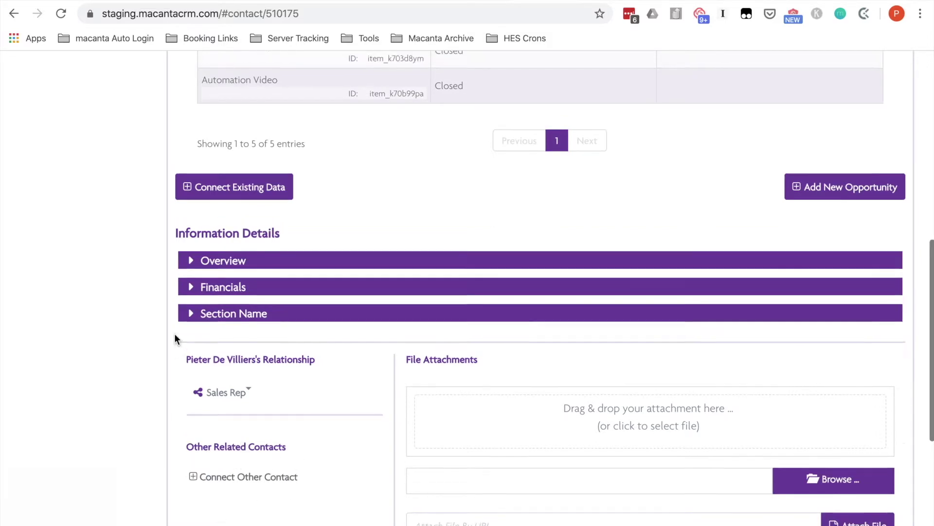
scroll(174, 334, "up", 3)
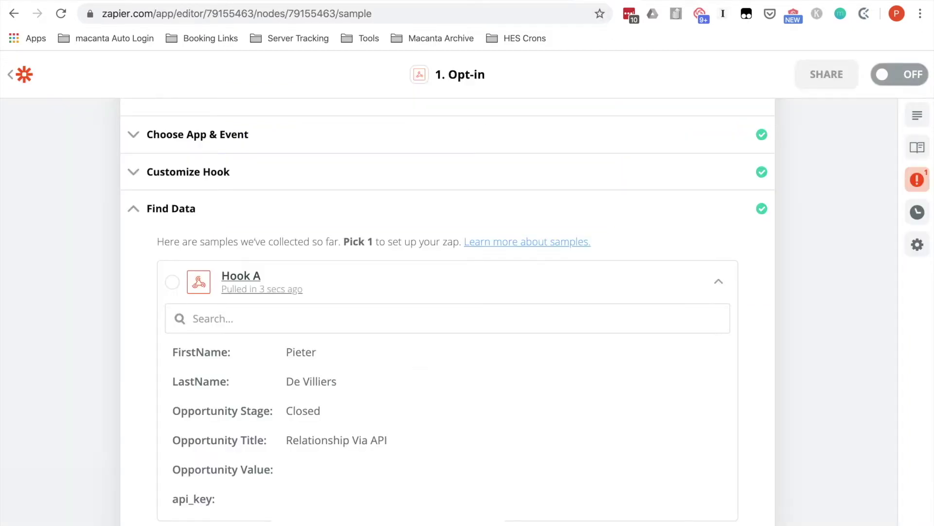
Step: Choose the Hook A sample as the test data for the Opt-in trigger in the Zapier zap
scroll(348, 234, "down", 2)
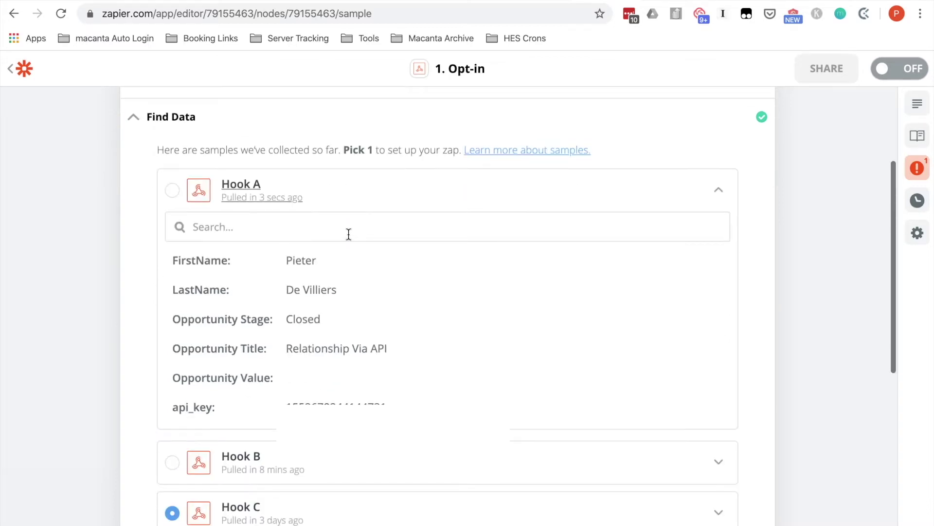
left_click(172, 190)
scroll(142, 278, "down", 3)
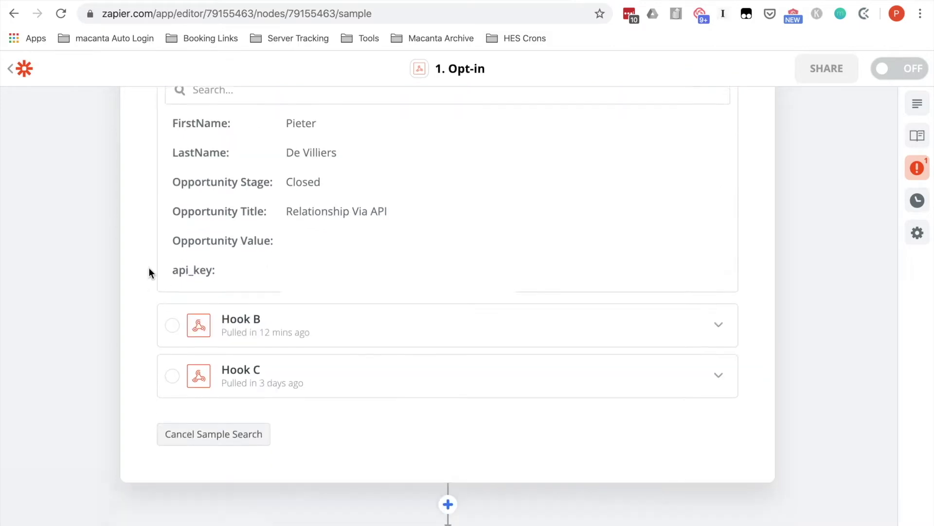
left_click(441, 454)
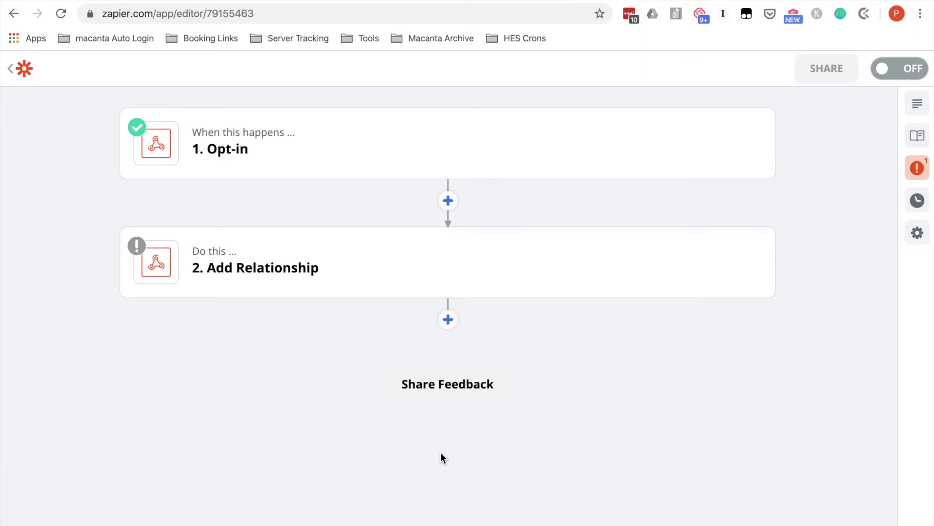
left_click(257, 273)
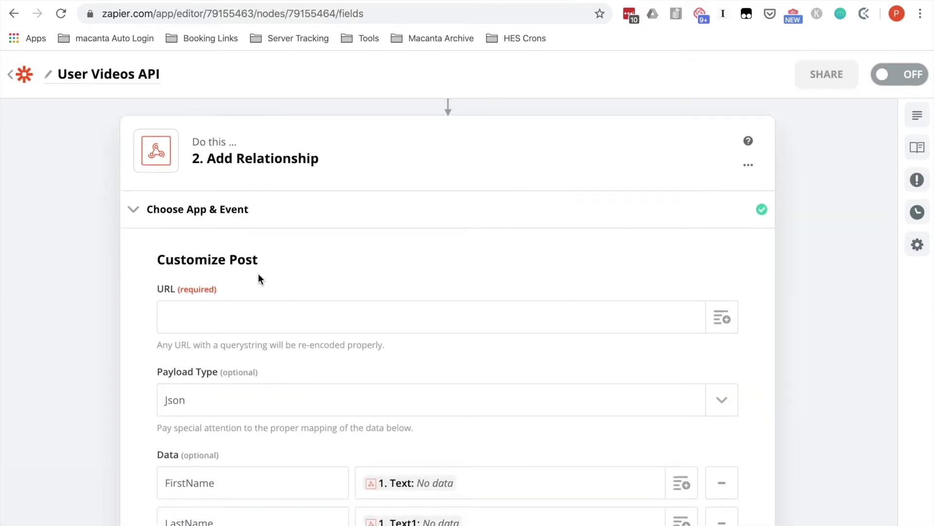
left_click(276, 316)
type("https:")
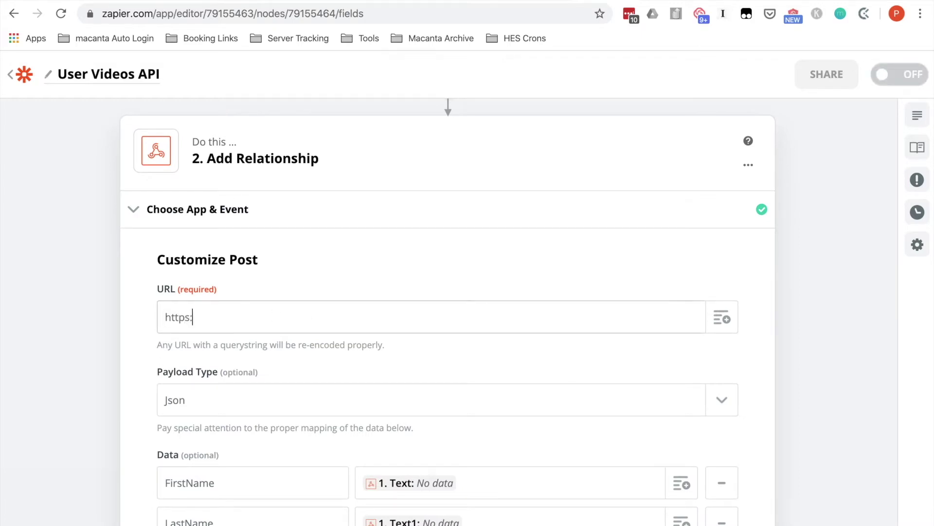
type("//staging.macan")
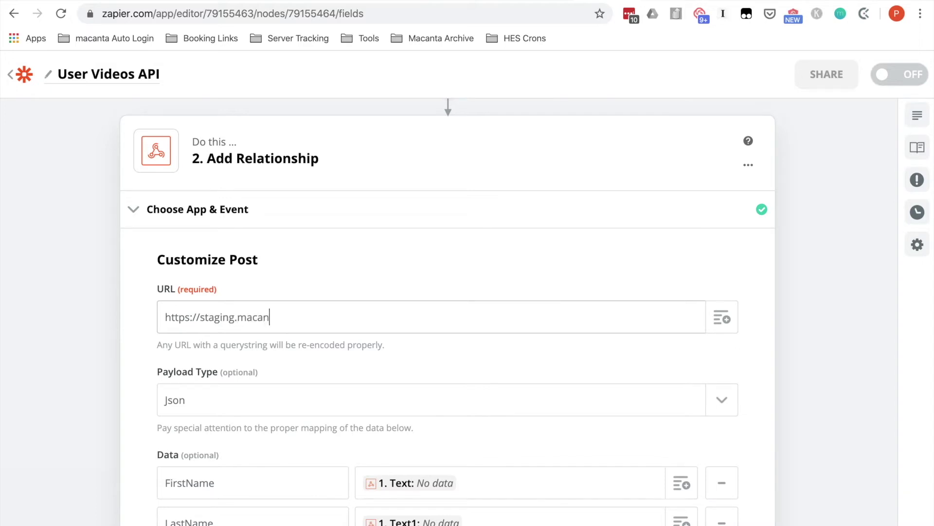
type("tacrm.com/rest/v1/edit")
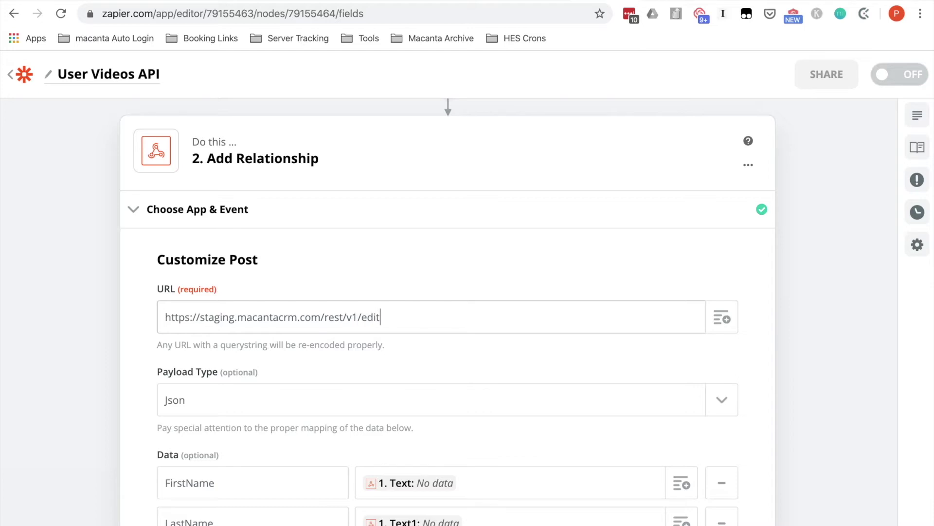
Step: Remove the FirstName, LastName, Email, Company and Phone1 rows from the action's data, keeping only api_key
scroll(308, 399, "down", 3)
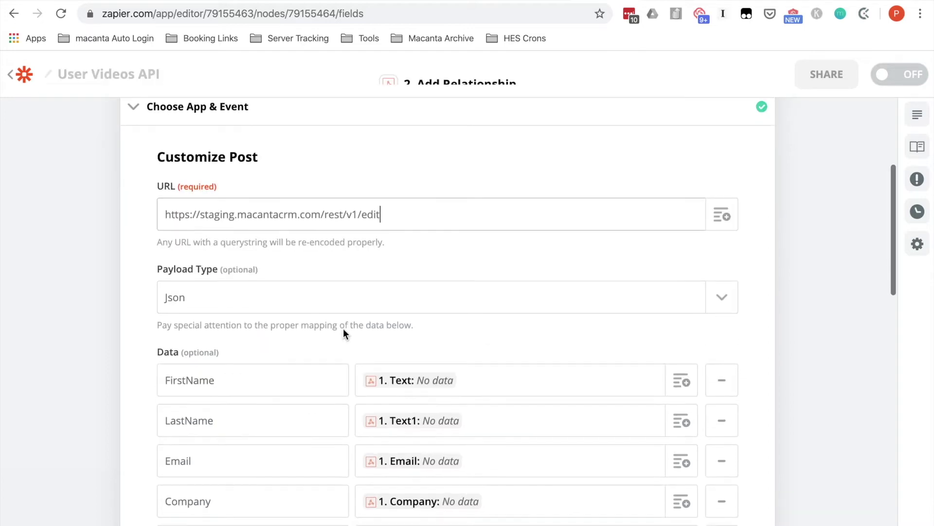
scroll(281, 404, "down", 4)
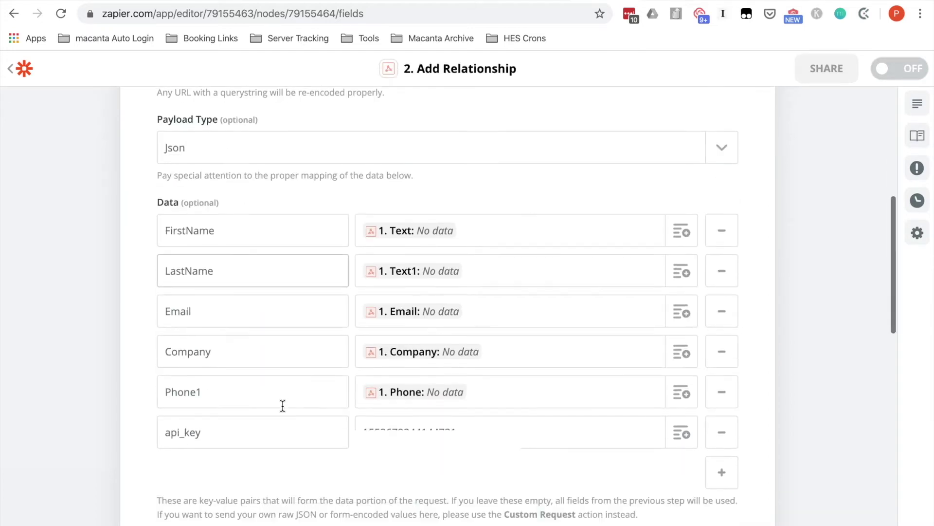
left_click(722, 215)
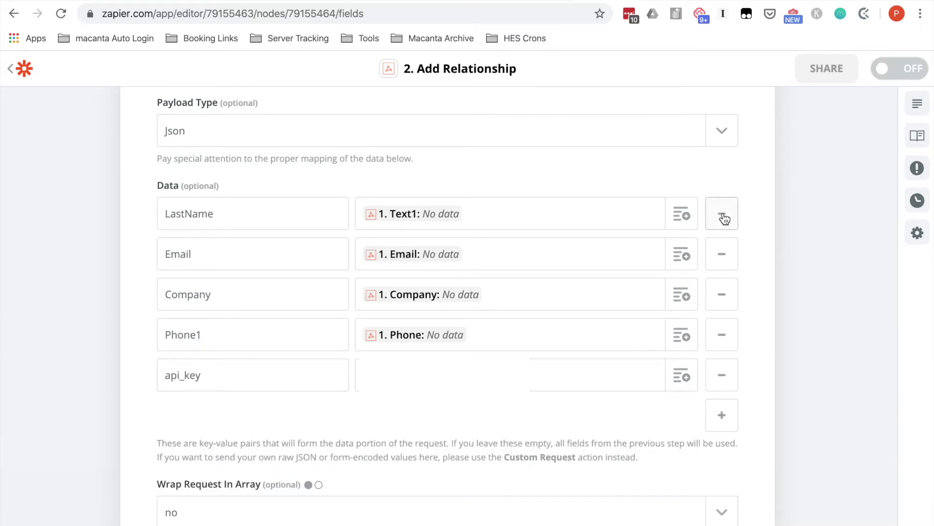
left_click(723, 216)
left_click(723, 215)
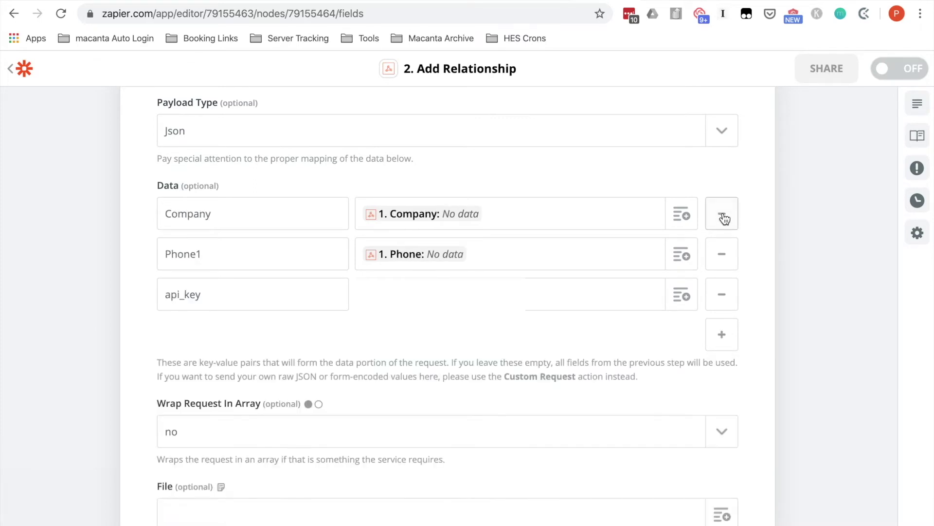
left_click(722, 215)
left_click(722, 215)
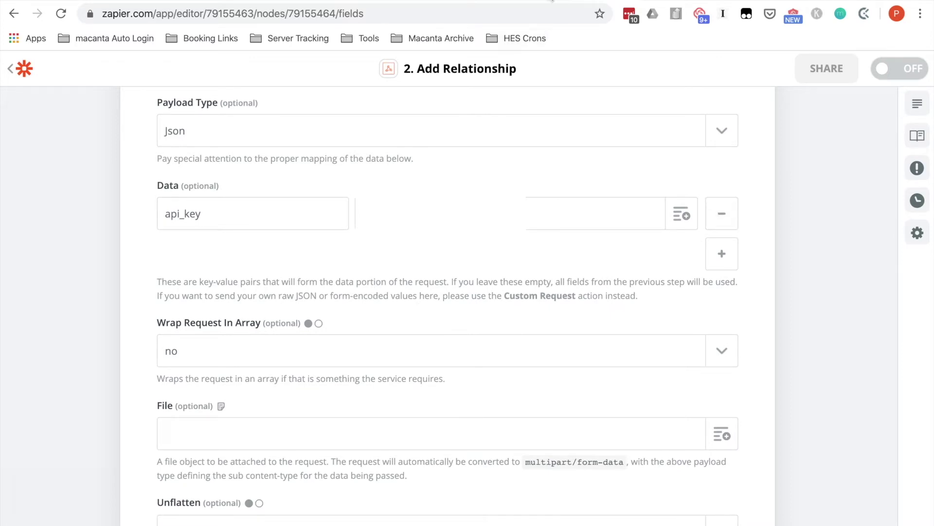
Step: Switch to Macanta CRM and look up the HTTP Post Key in the security settings, returning to the contact's opportunities
key("ctrl+Tab")
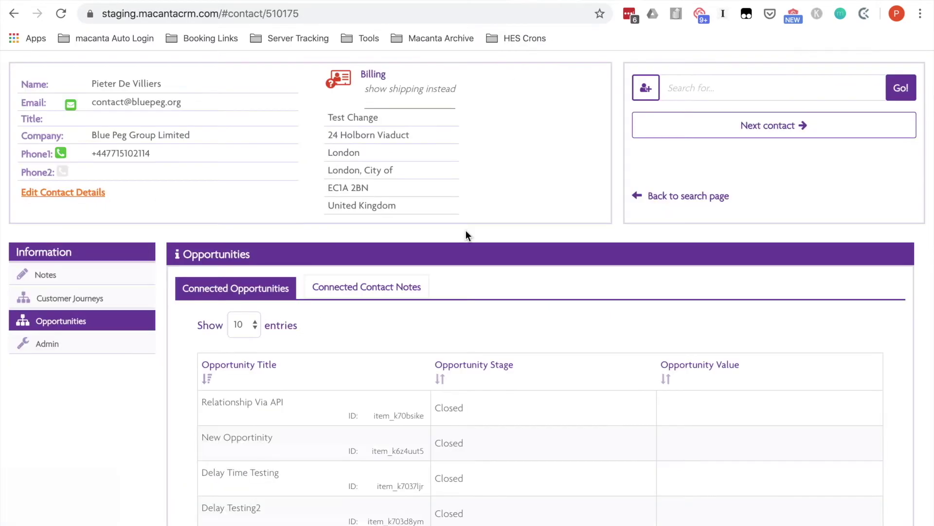
left_click(78, 343)
left_click(250, 263)
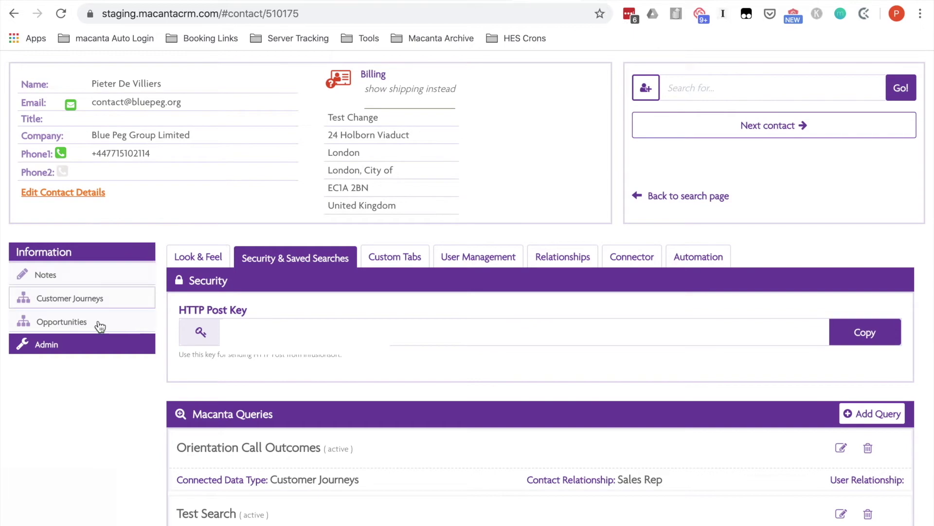
left_click(73, 322)
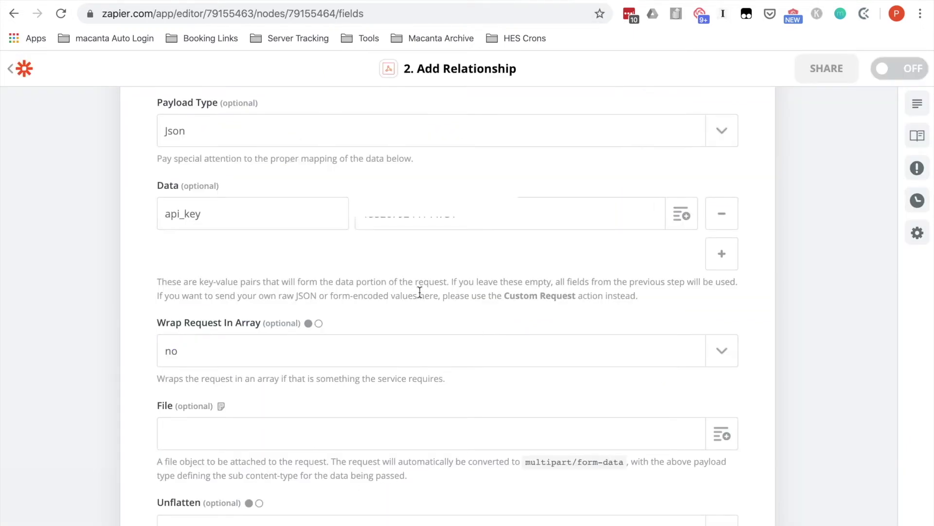
Step: In the Zapier action, add three data rows below api_key and enter contactId as the first new key
scroll(482, 280, "down", 1)
left_click(724, 235)
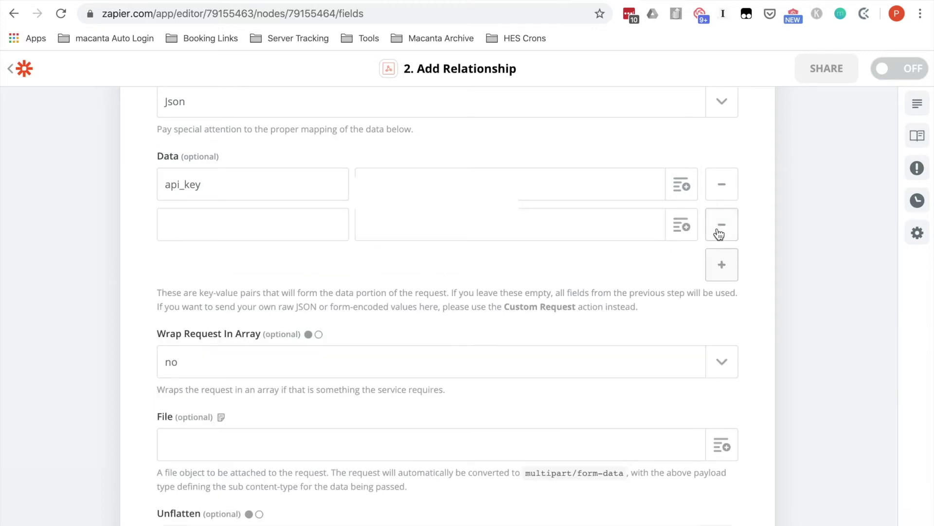
left_click(722, 267)
left_click(722, 306)
left_click(249, 210)
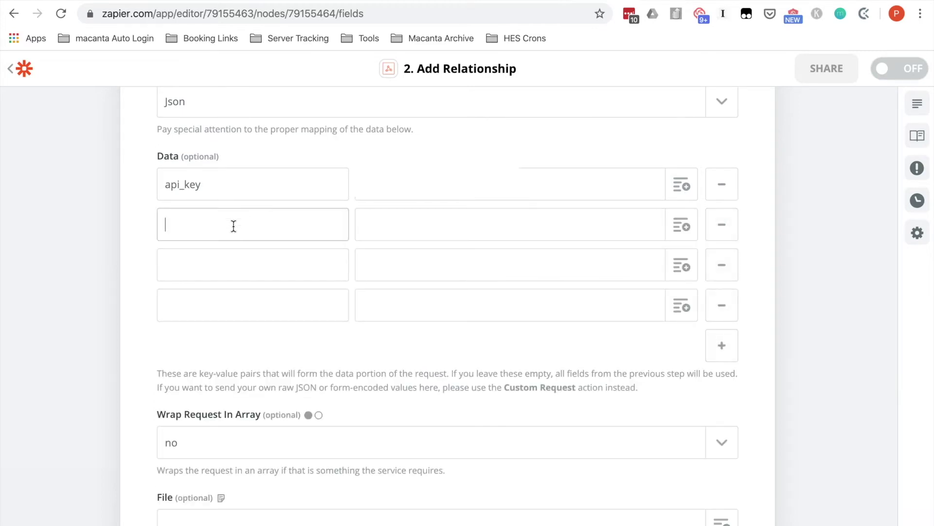
type("contactl")
type("d")
Step: Enter cd_guid and connected_group as the keys of the two remaining empty data rows
left_click(238, 267)
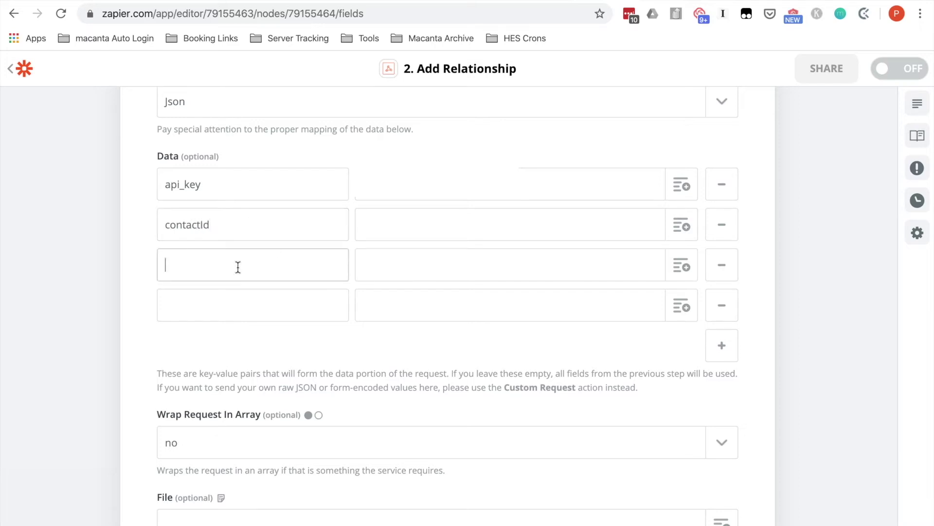
type("cd_guid")
left_click(285, 304)
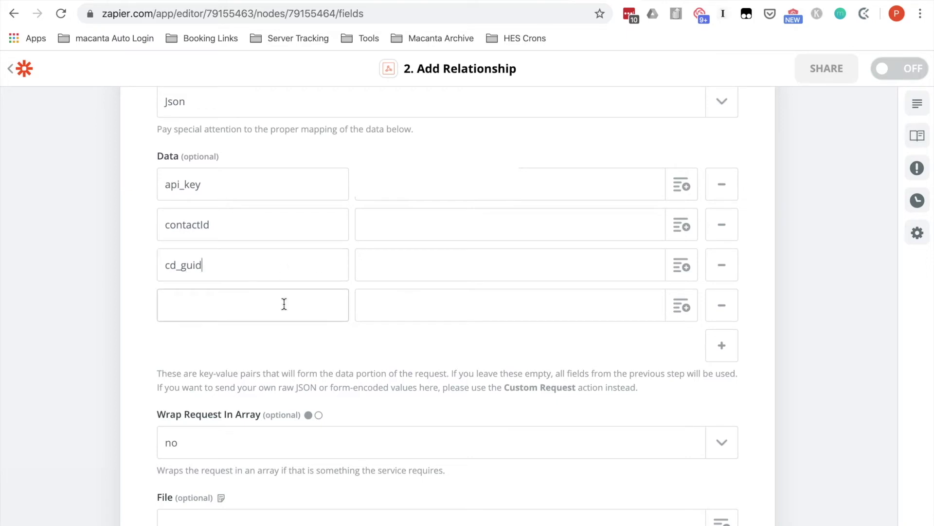
left_click(265, 305)
type("connected_group")
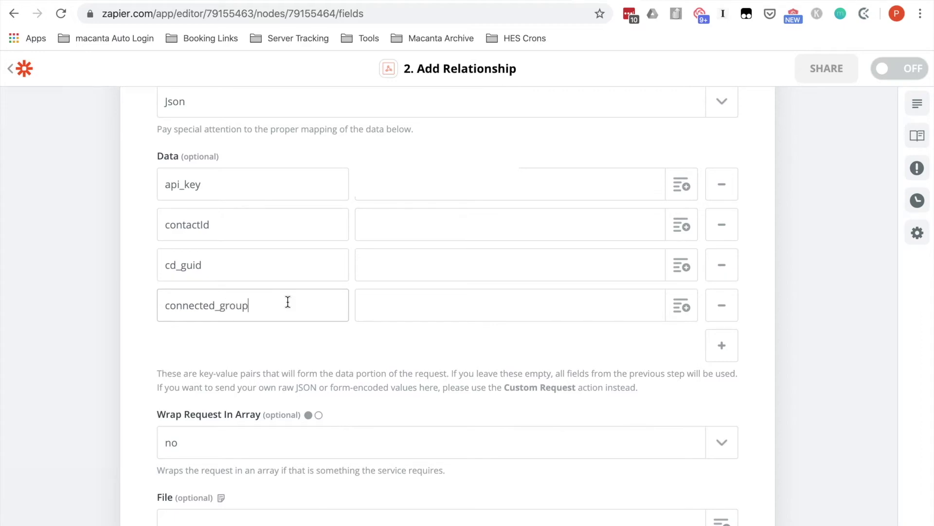
Step: Add a data row with the key connected_relationship and set the connected_group value to Opportunities
left_click(722, 345)
left_click(227, 346)
type("connected_relations")
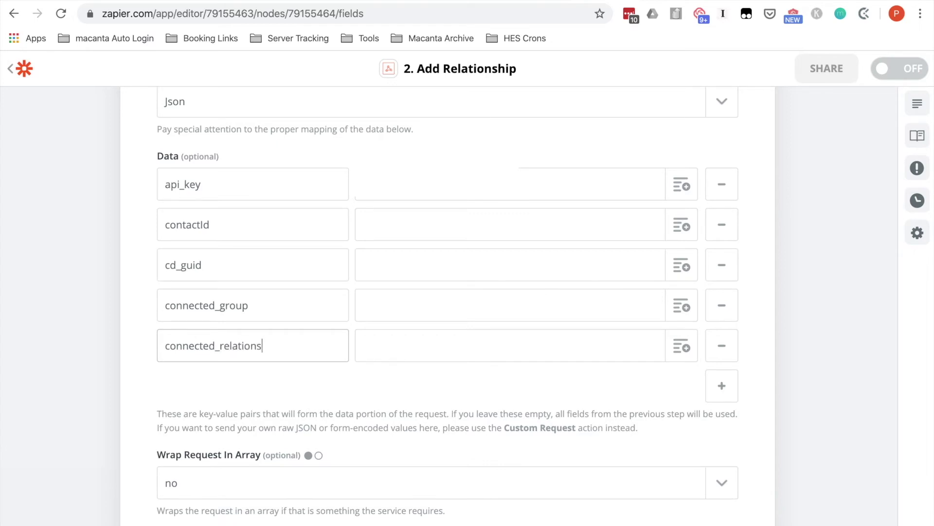
type("hip")
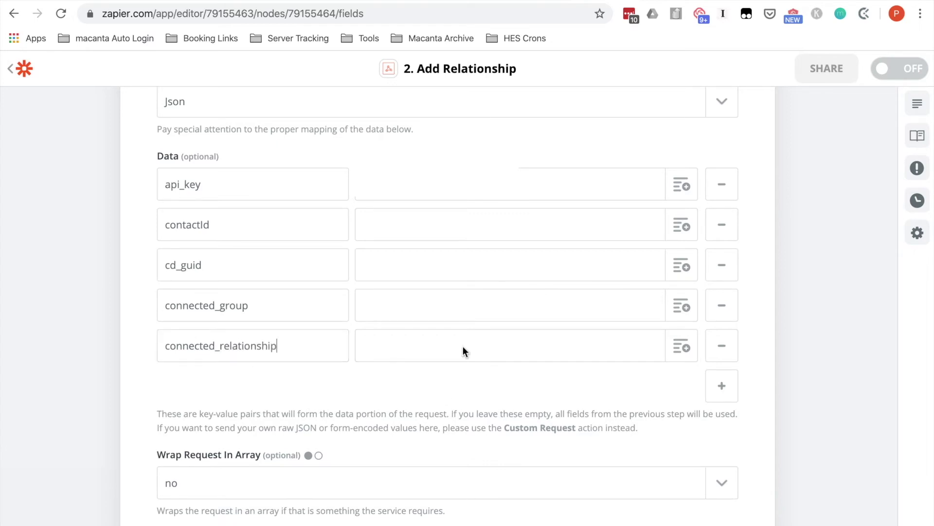
left_click(429, 300)
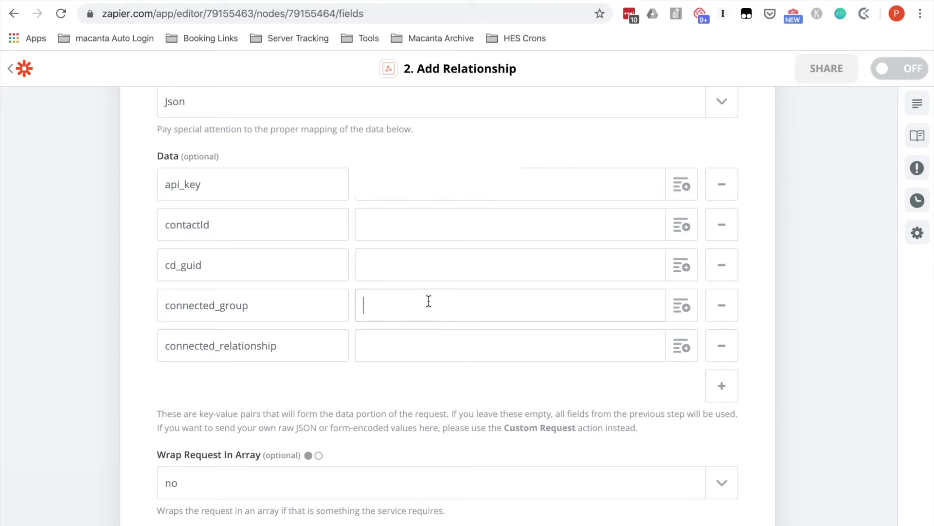
type("Opportunities")
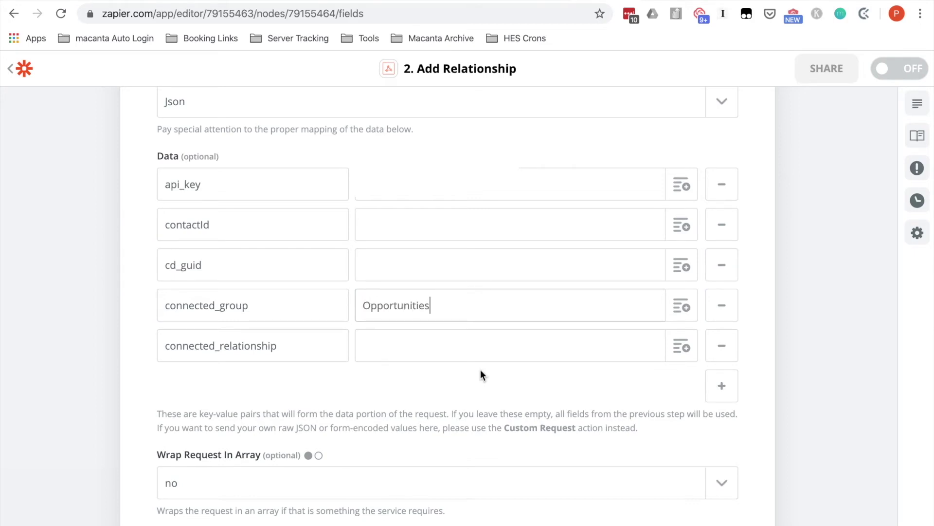
Step: Switch to Macanta CRM and check which relationship options are available for the contact on the opportunity
left_click(541, 1)
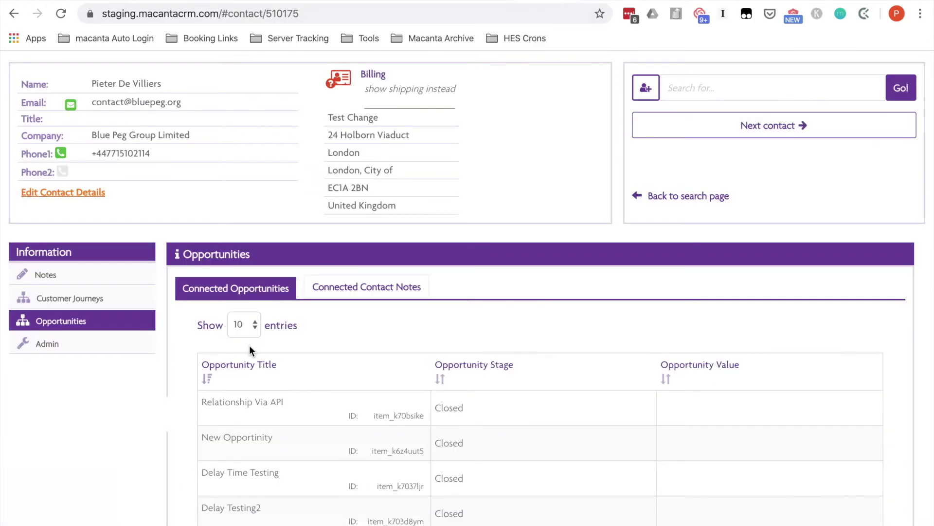
scroll(249, 346, "down", 9)
scroll(355, 282, "down", 3)
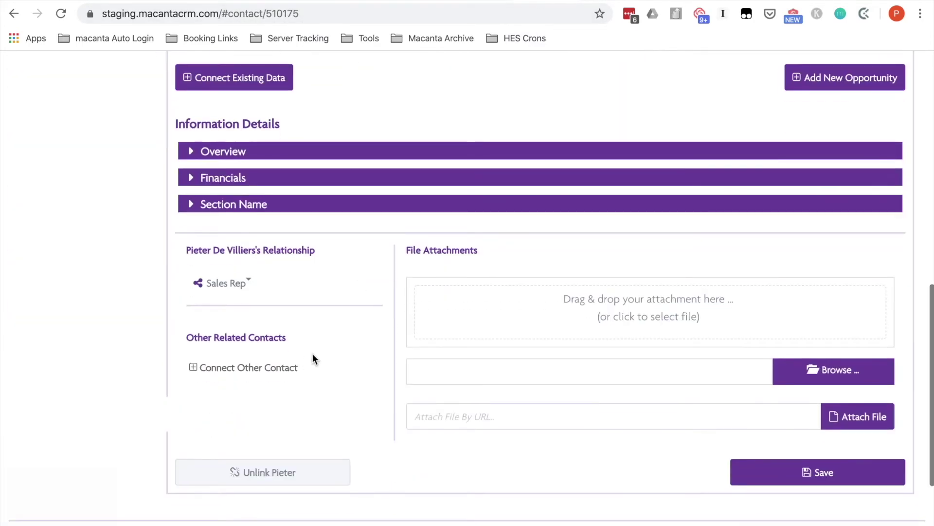
left_click(249, 283)
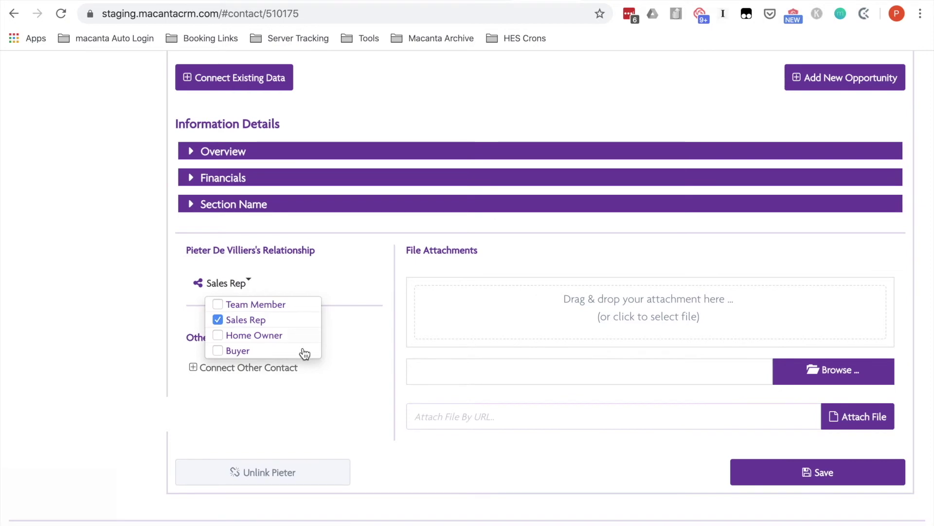
Step: Return to the Zapier action, set connected_relationship to Home Owner and enter the related contact's ID as the contactId value
left_click(171, 259)
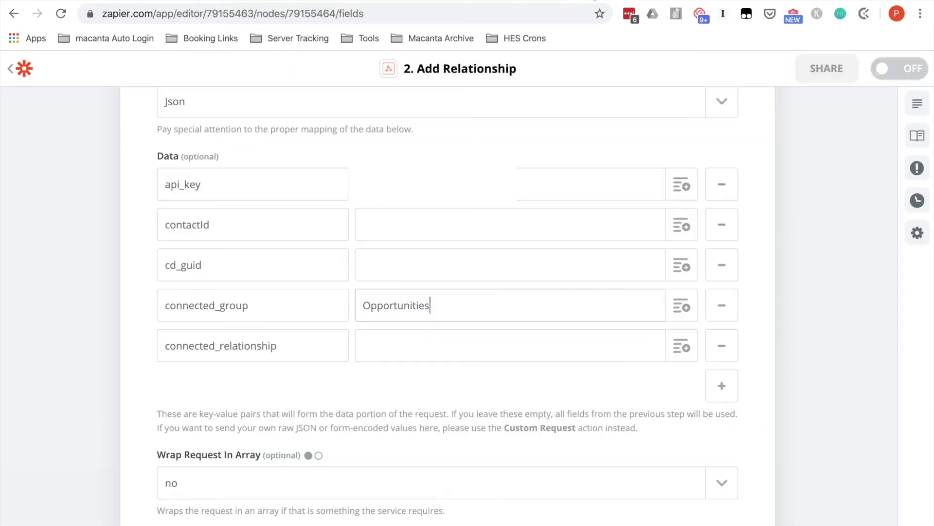
left_click(390, 344)
type("Home Owner")
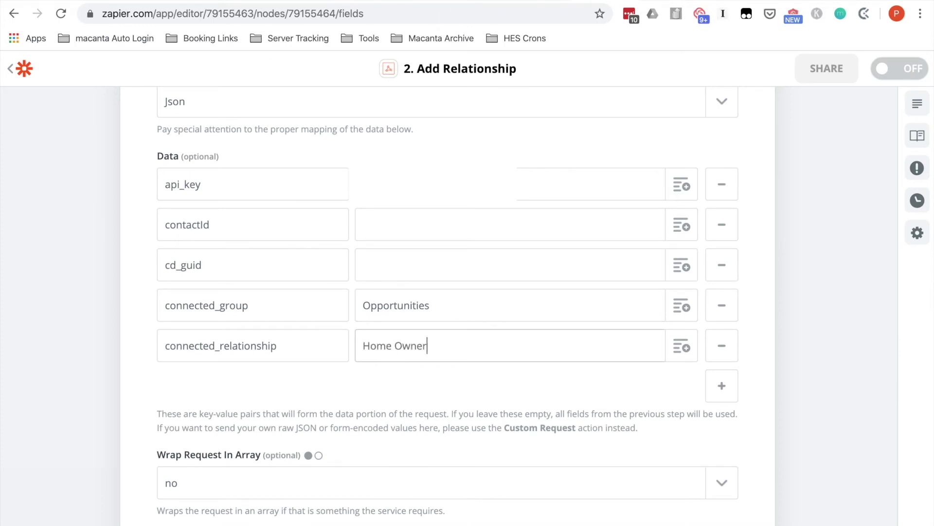
left_click(408, 223)
left_click(401, 224)
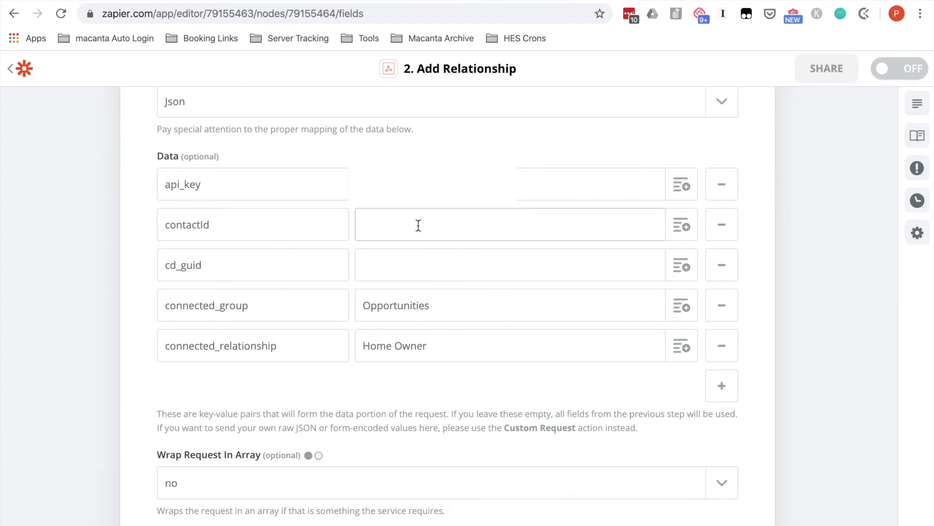
type("554717")
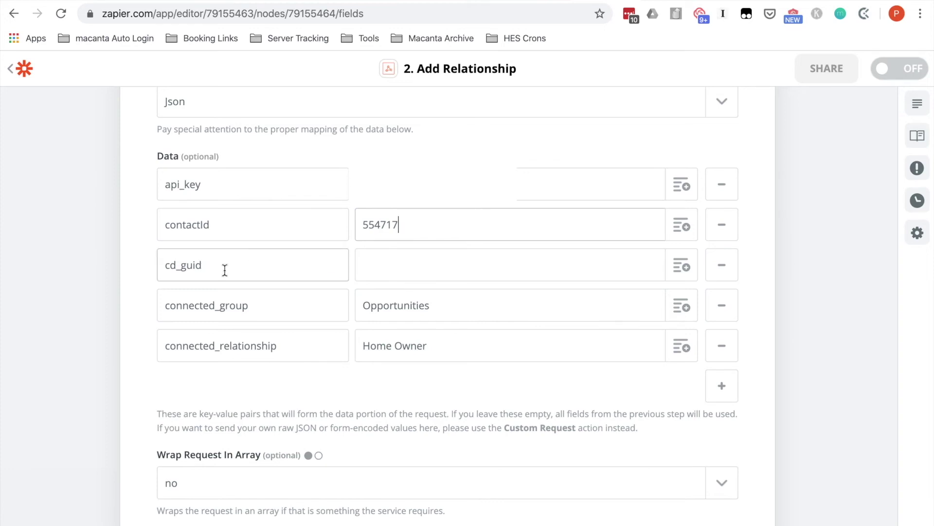
Step: Map the cd_guid value in Zapier to the Cd Guid field from step 1, checking it against the opportunity's ID in Macanta CRM
key("ctrl+Tab")
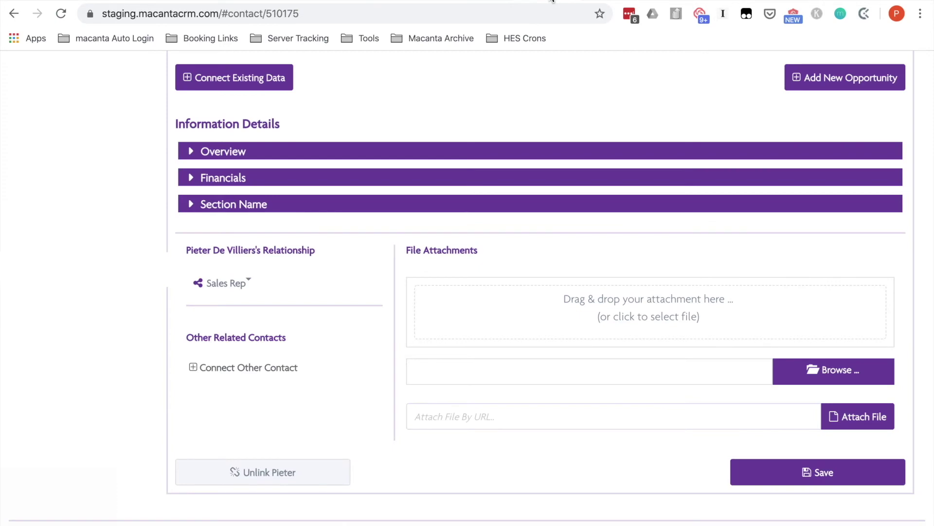
scroll(365, 183, "up", 5)
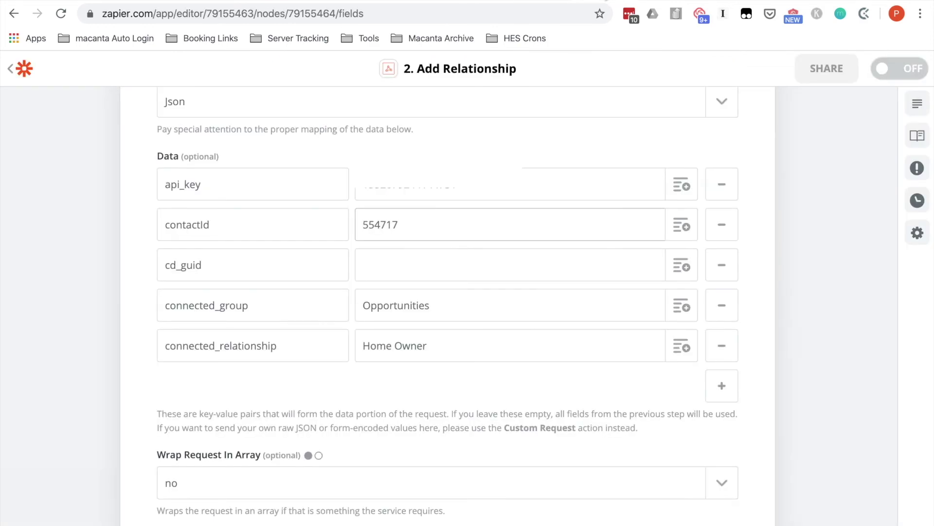
scroll(519, 210, "up", 4)
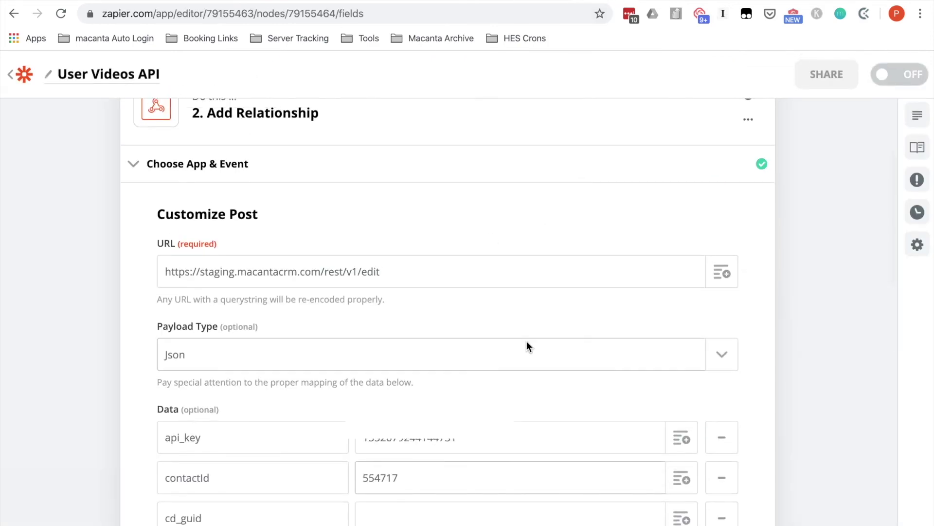
scroll(526, 344, "down", 5)
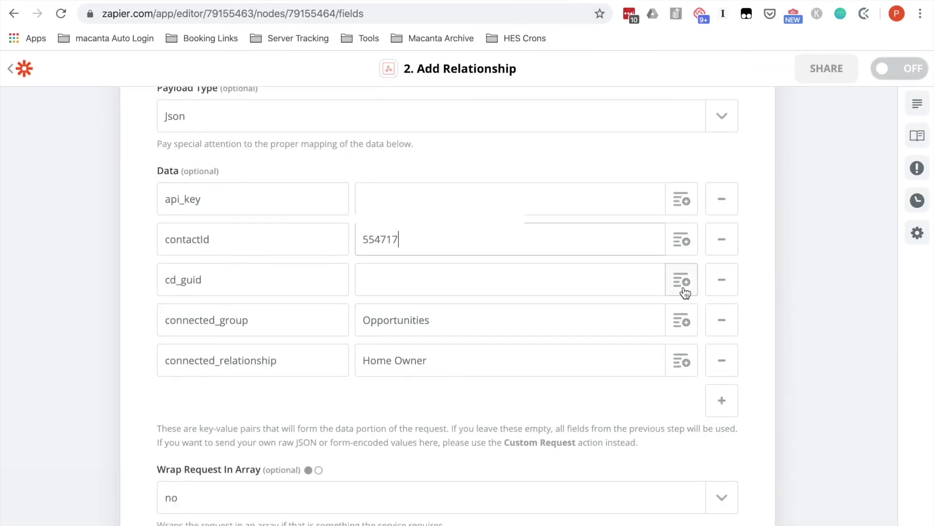
left_click(685, 292)
scroll(493, 422, "down", 5)
scroll(493, 423, "down", 5)
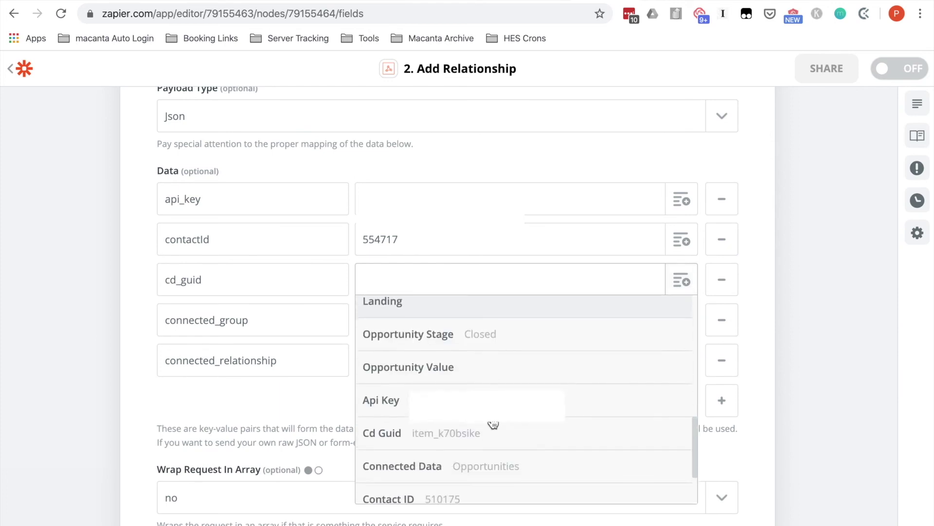
scroll(492, 423, "down", 1)
left_click(444, 404)
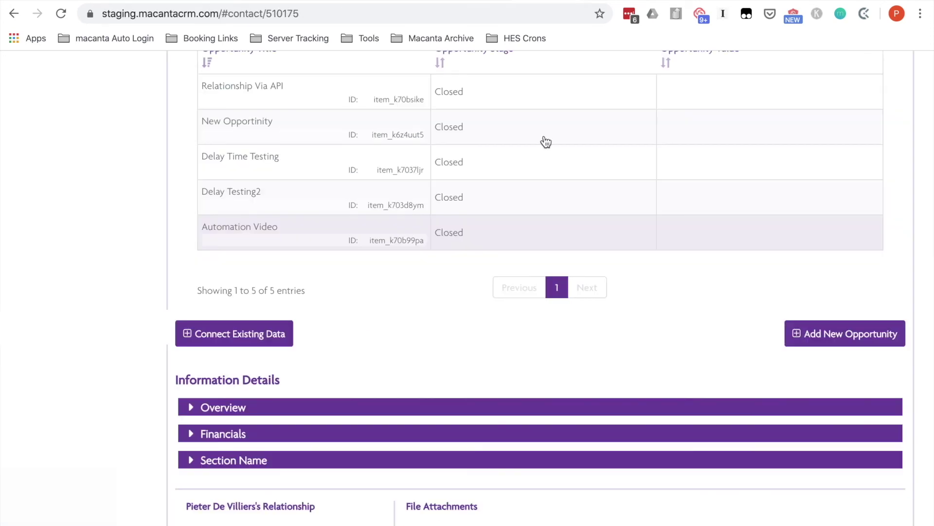
scroll(401, 279, "up", 2)
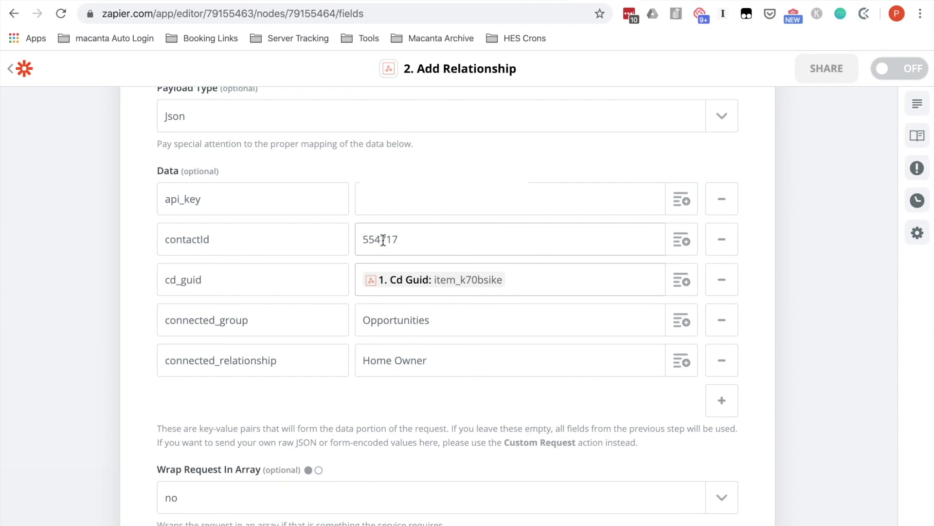
Step: Continue from the Add Relationship action's fields to its test and retest the webhook post for review
scroll(633, 435, "down", 5)
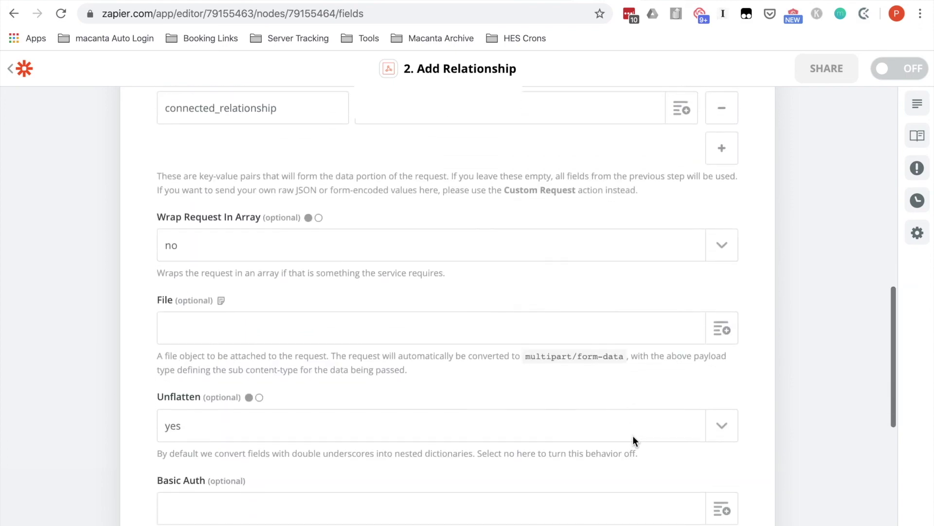
scroll(633, 438, "down", 6)
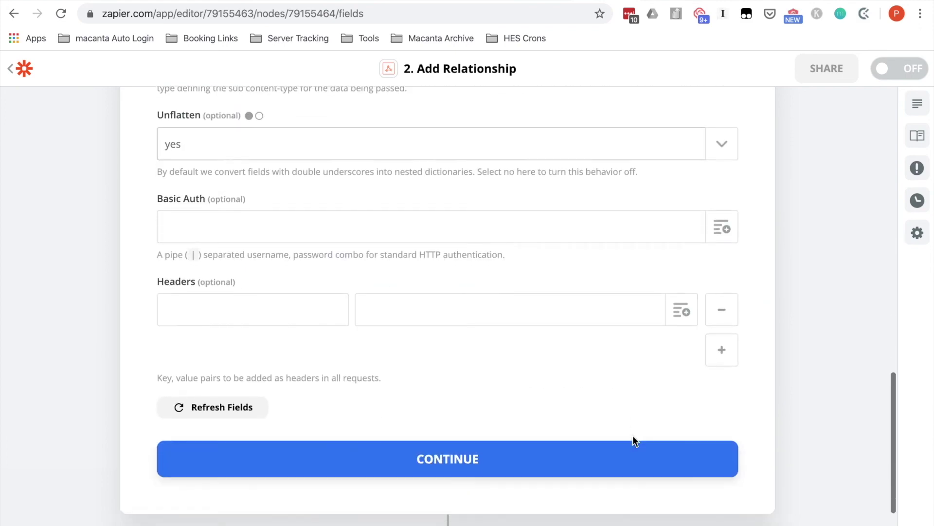
left_click(440, 460)
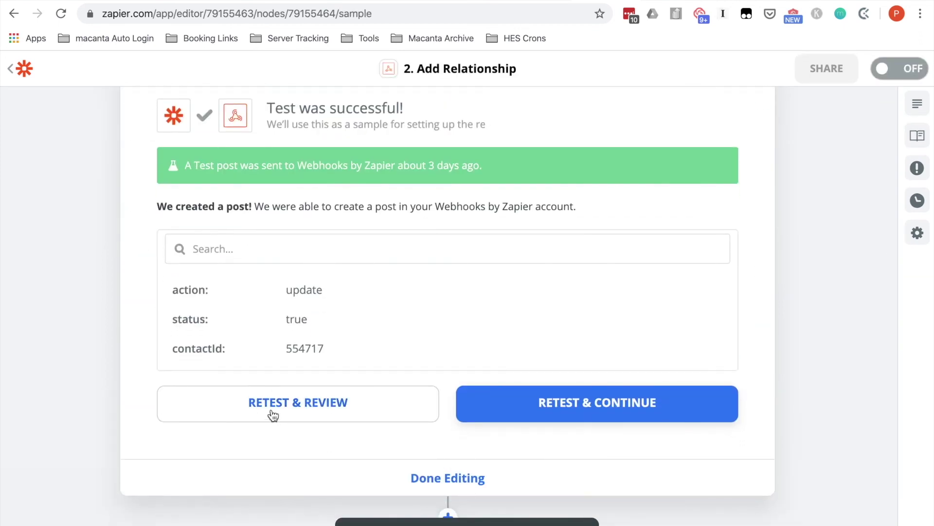
left_click(271, 413)
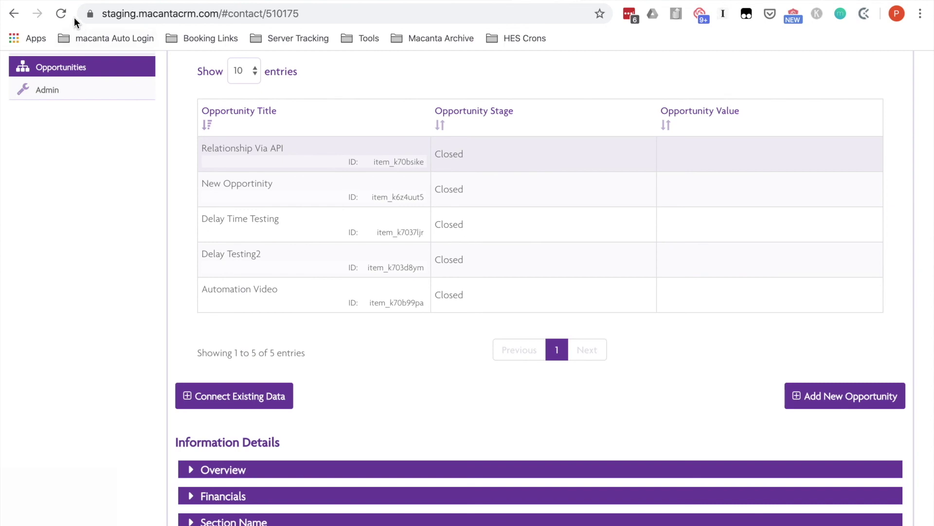
Step: Switch to Macanta CRM, reload the contact record and check the related contacts of the Relationship Via API opportunity
left_click(60, 14)
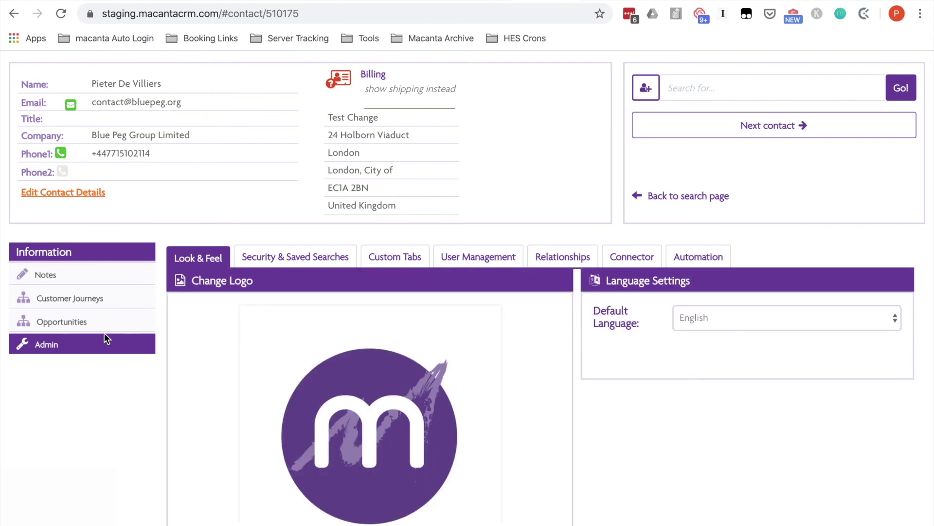
left_click(68, 322)
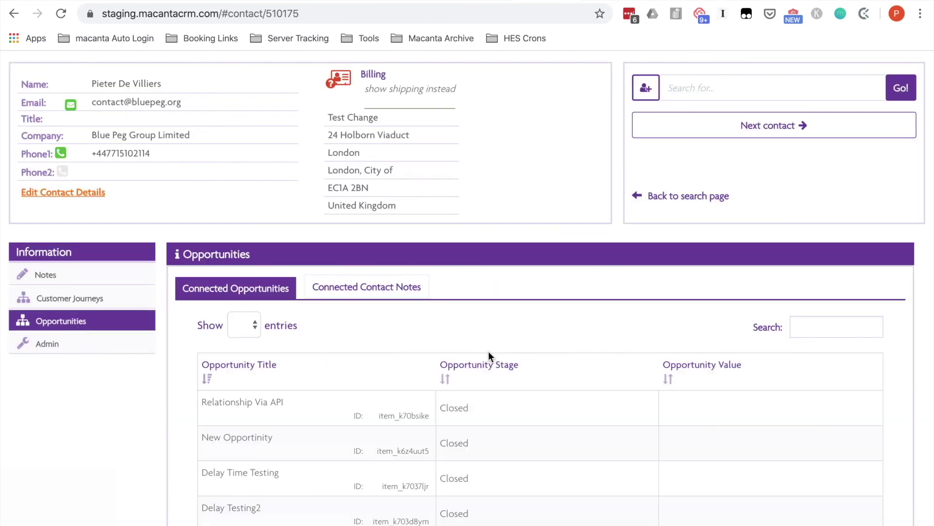
scroll(490, 296, "down", 3)
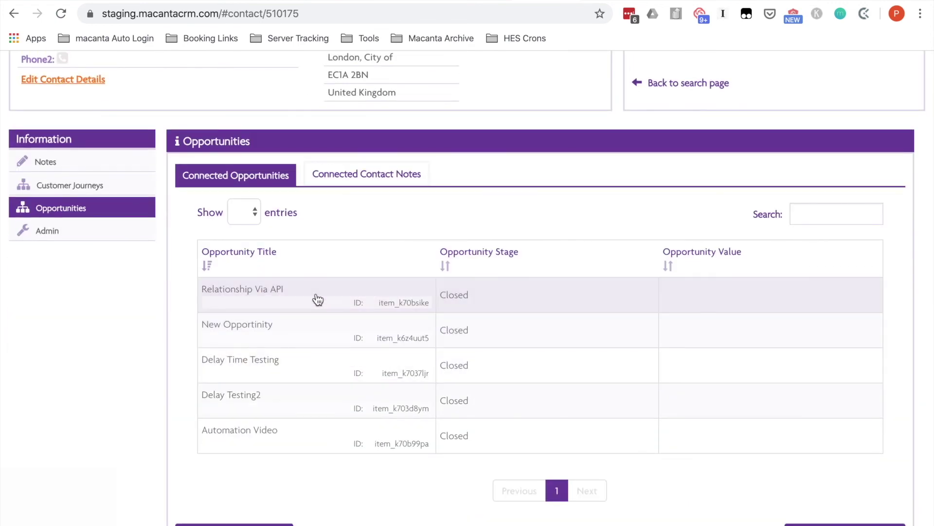
scroll(317, 298, "down", 7)
scroll(318, 298, "down", 1)
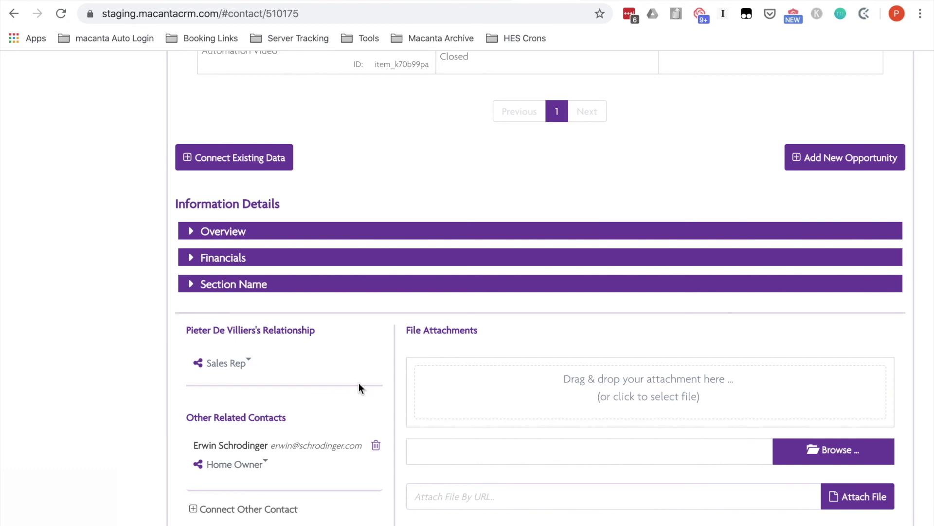
scroll(363, 377, "down", 2)
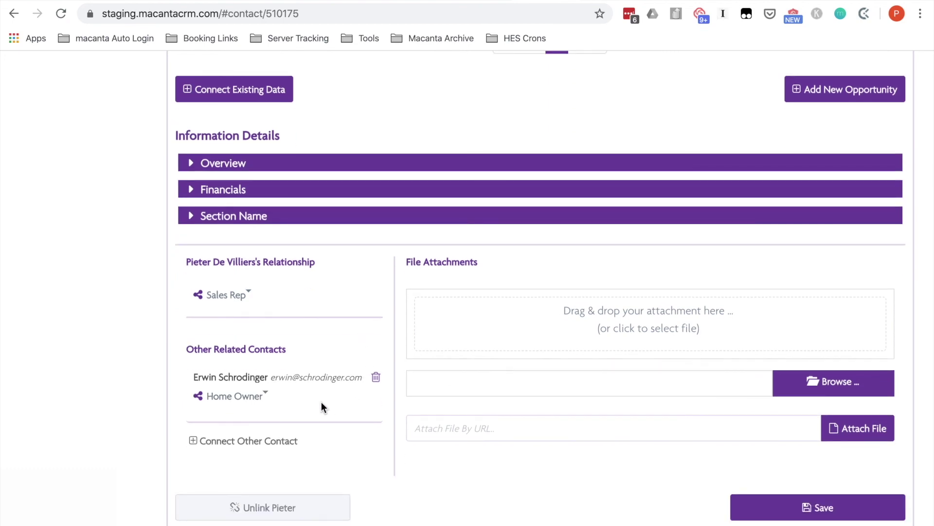
scroll(531, 112, "up", 10)
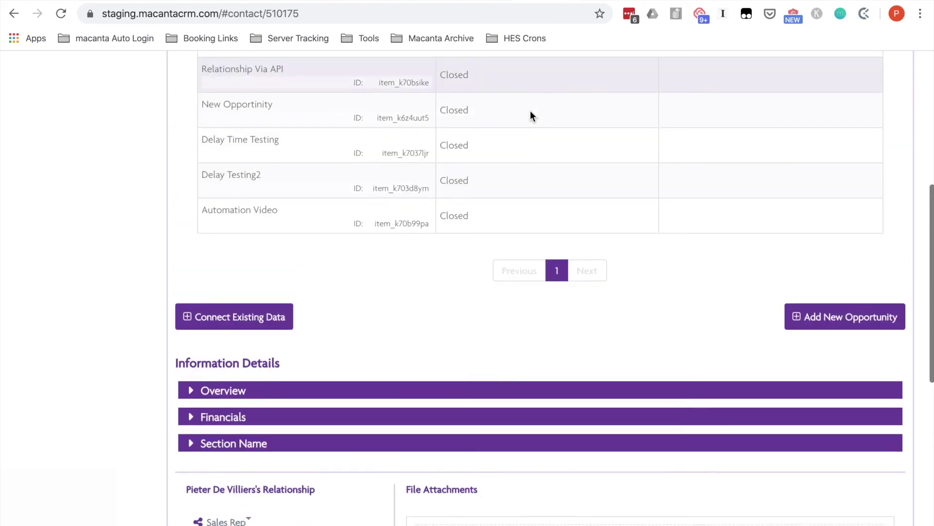
scroll(530, 110, "up", 3)
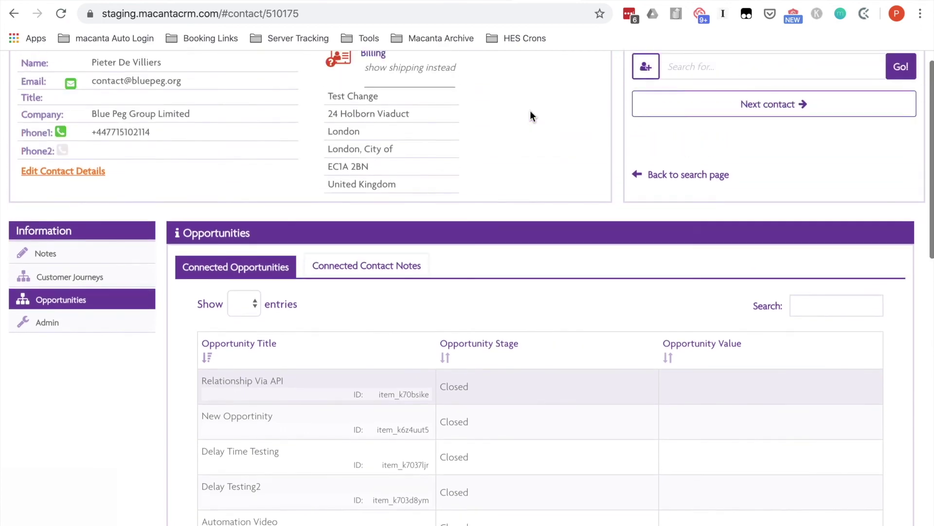